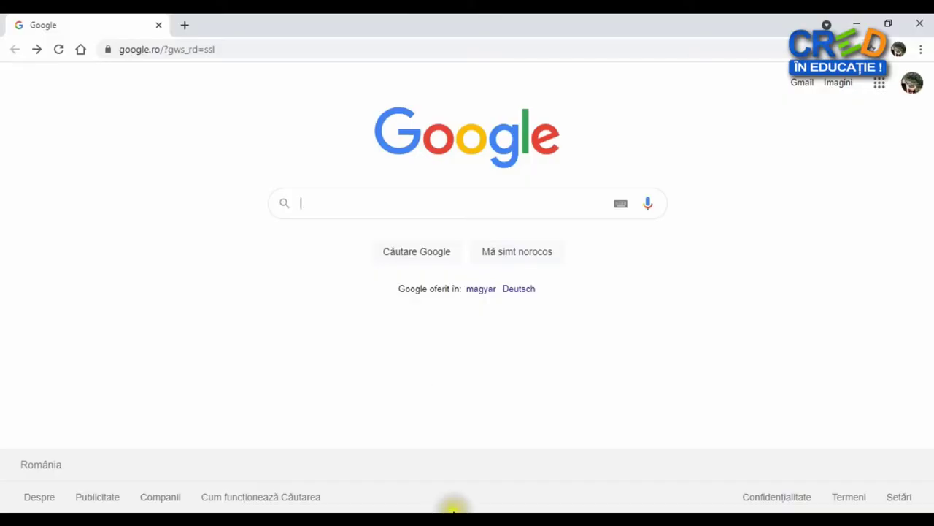
# Start a new blank online presentation by entering ppt.new in Chrome's address bar
pyautogui.click(237, 50)
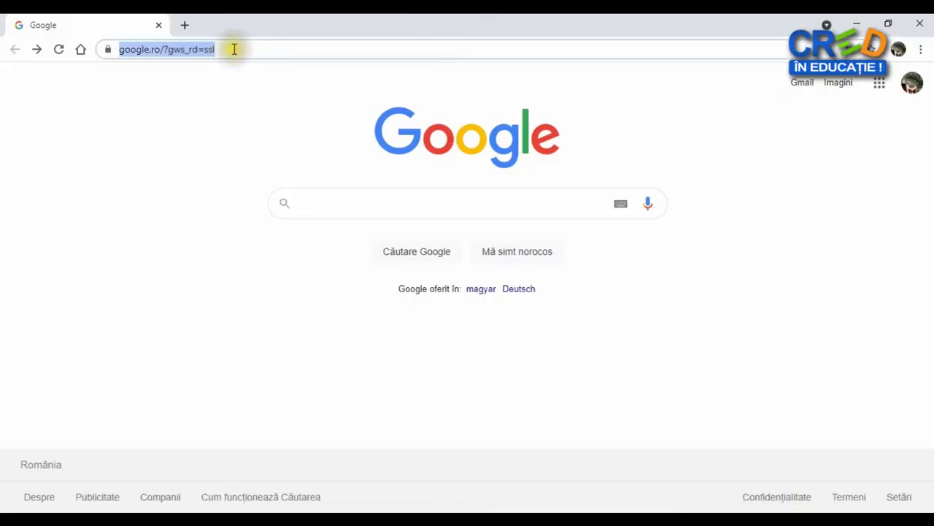
pyautogui.write('ppt.new')
pyautogui.press('Return')
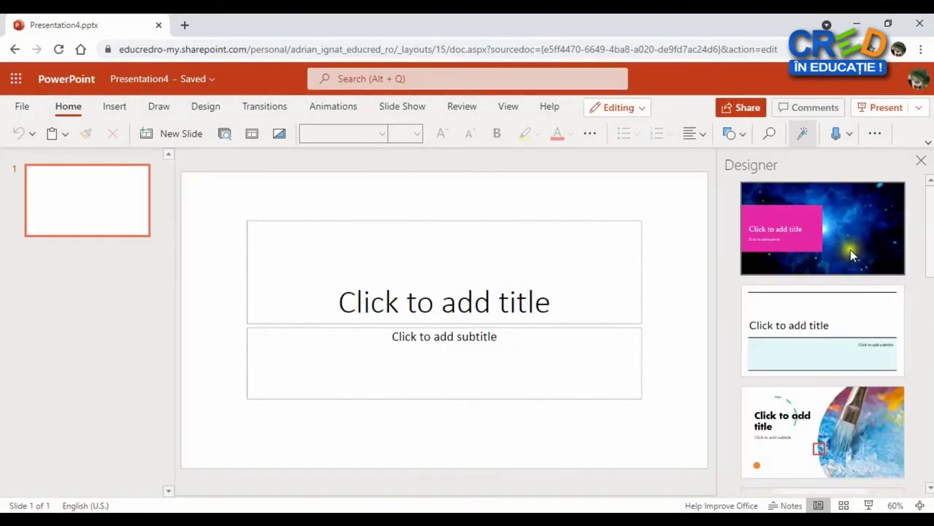
# Check the signed-in account details, then launch desktop PowerPoint from Windows Search
pyautogui.click(918, 79)
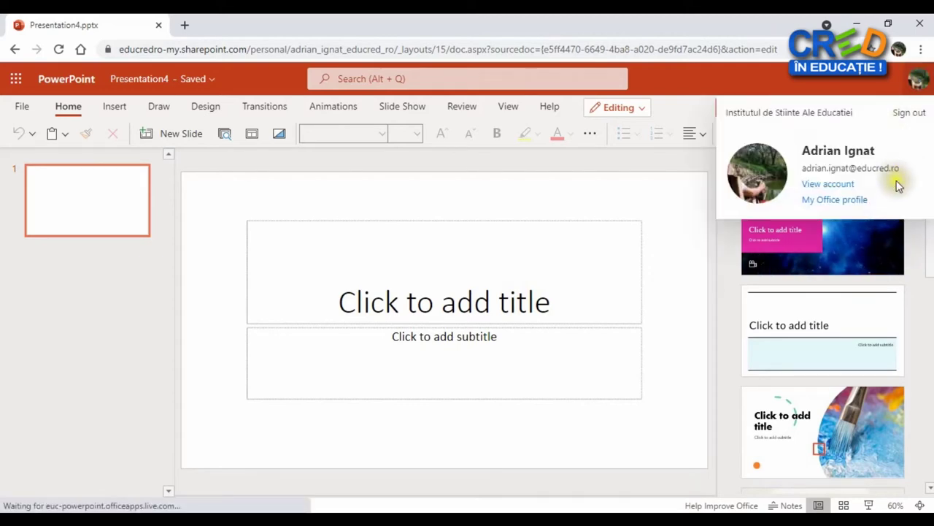
pyautogui.click(66, 342)
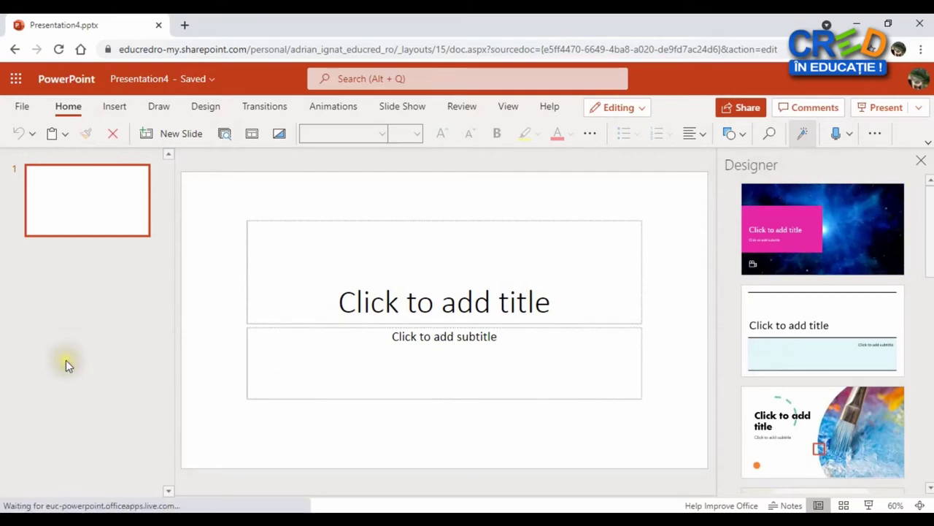
pyautogui.click(99, 485)
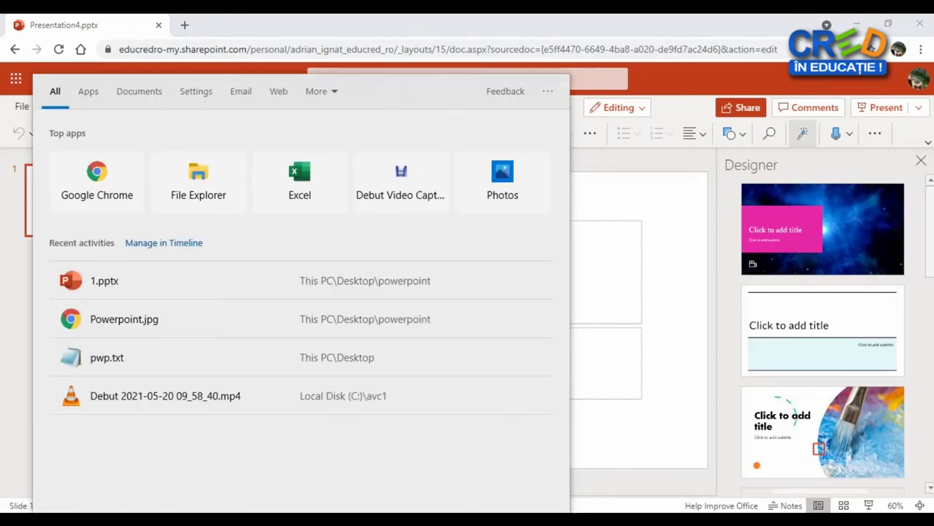
pyautogui.click(104, 281)
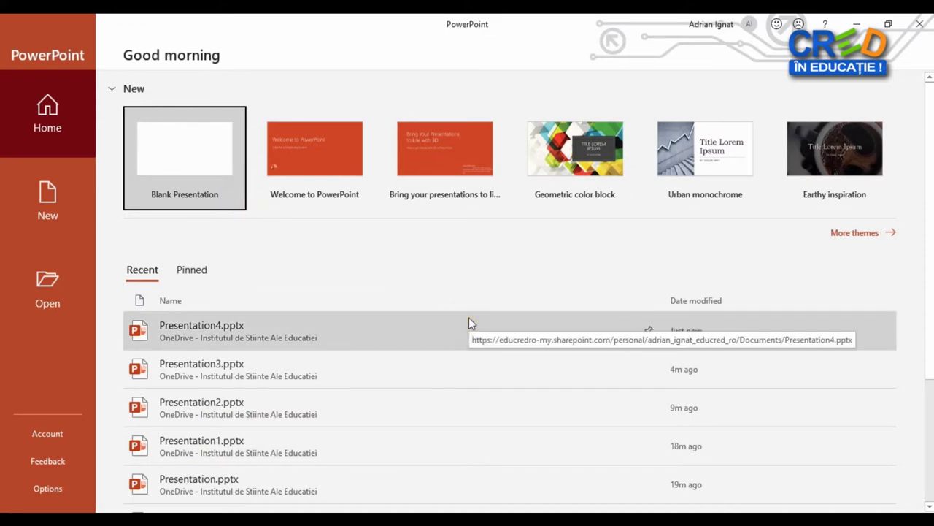
# Create a new blank presentation from the Blank Presentation template on the start screen
pyautogui.click(187, 152)
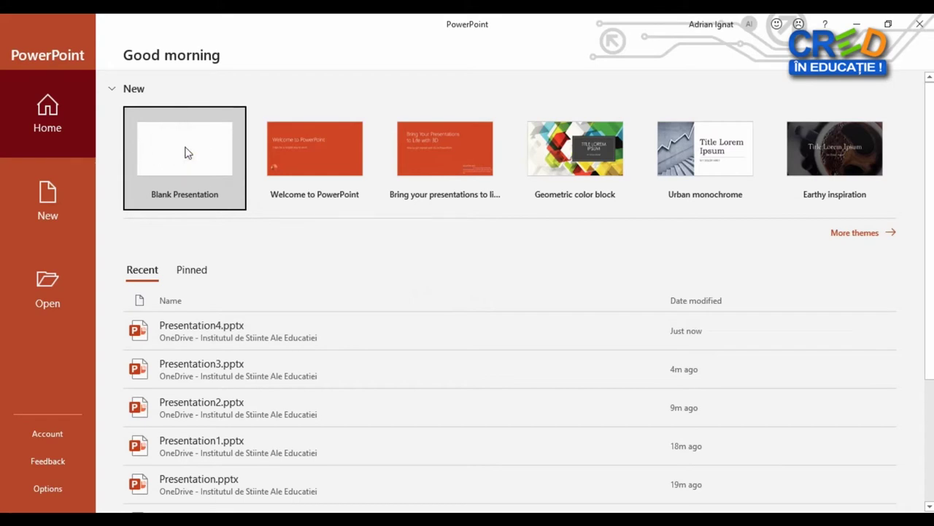
pyautogui.click(186, 152)
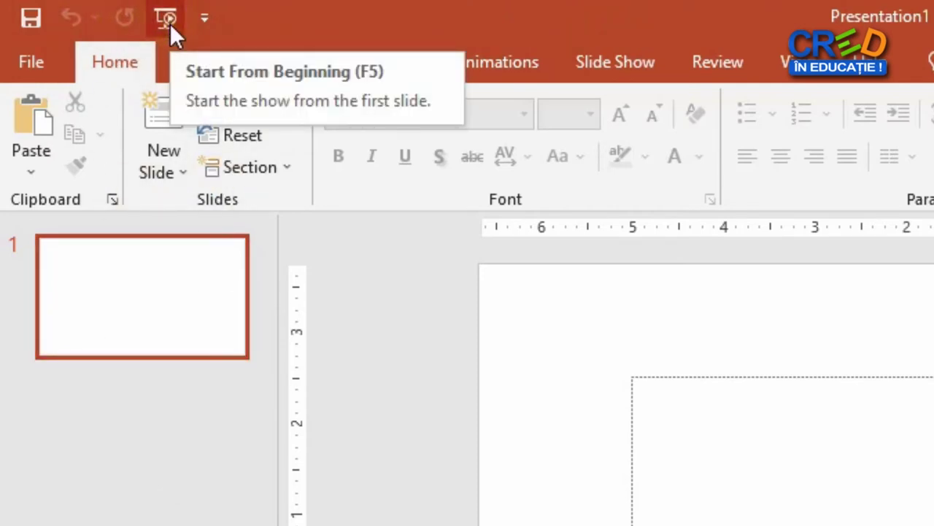
# Review the Customize Quick Access Toolbar list without changes, then view the signed-in account details
pyautogui.click(211, 22)
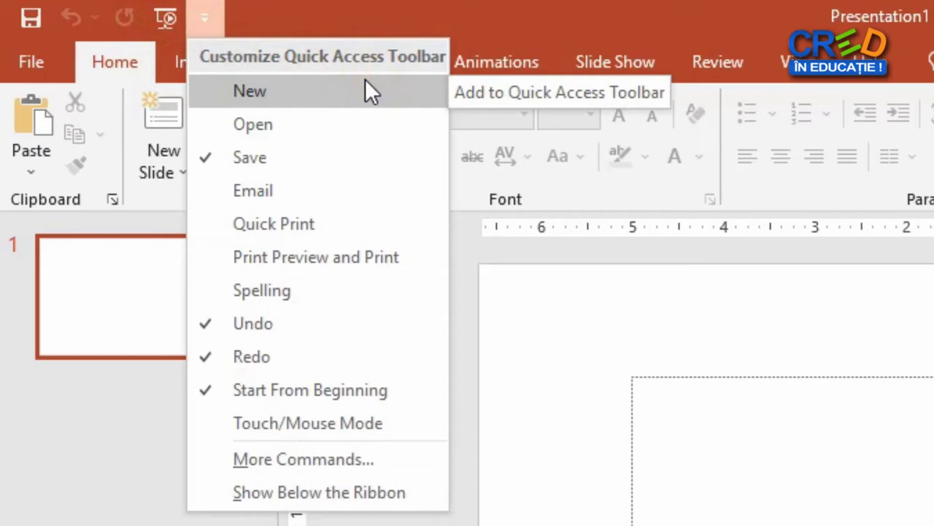
pyautogui.click(88, 406)
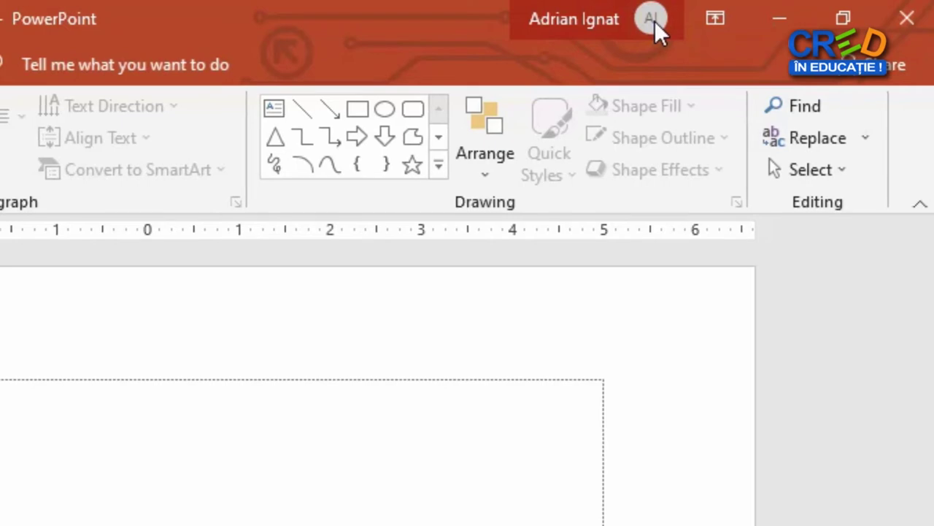
pyautogui.click(655, 21)
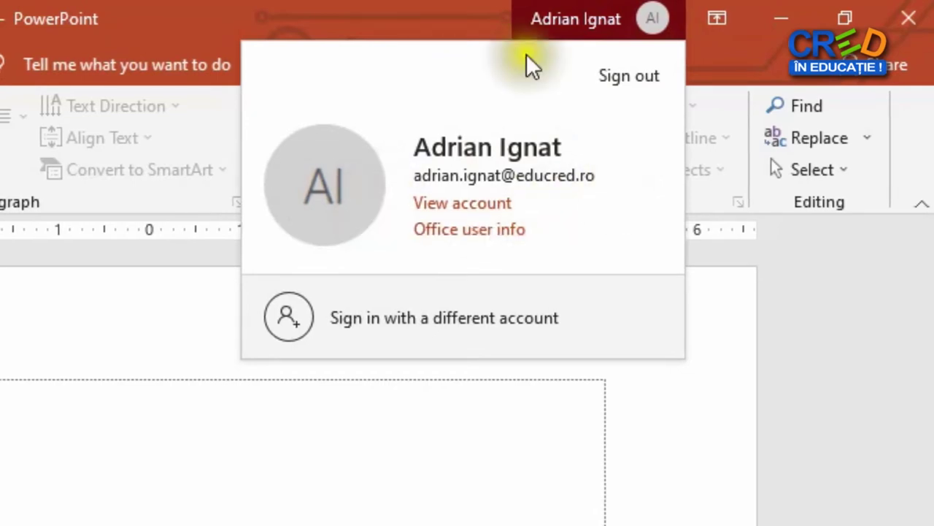
pyautogui.click(355, 10)
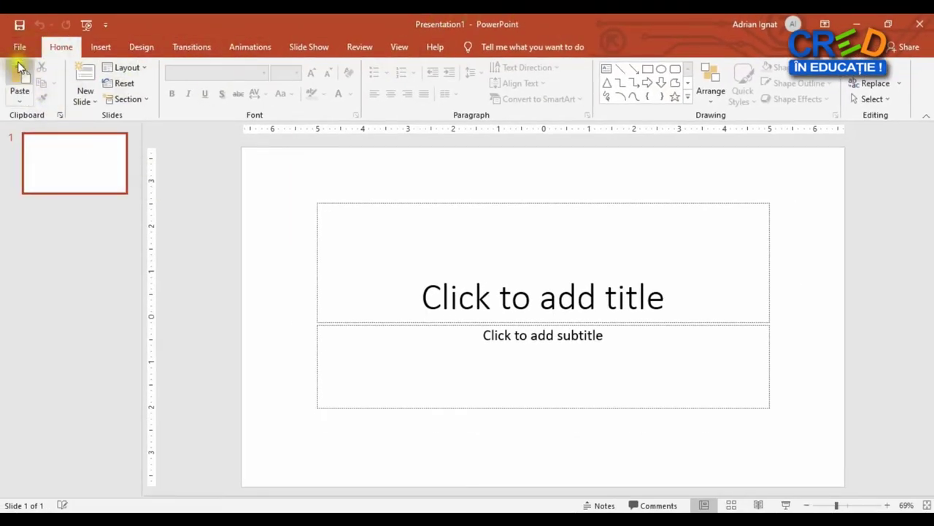
pyautogui.click(20, 48)
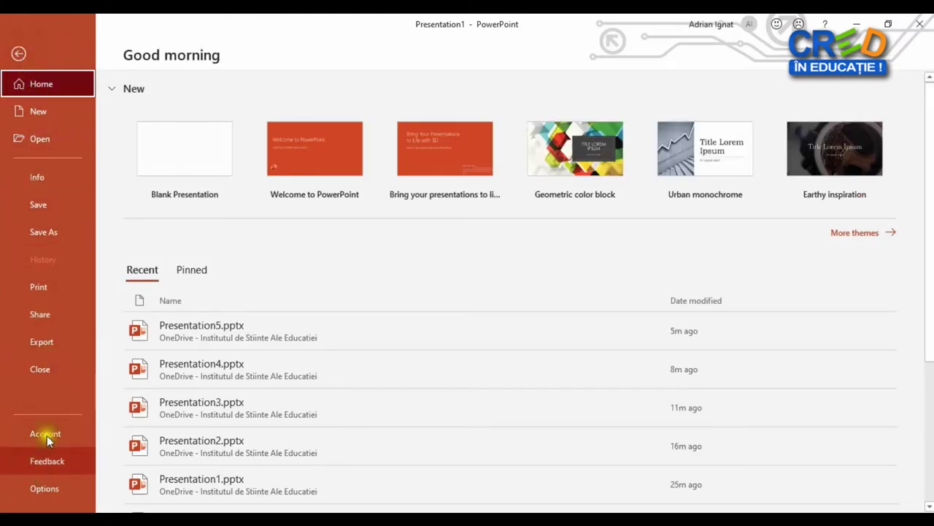
pyautogui.click(18, 53)
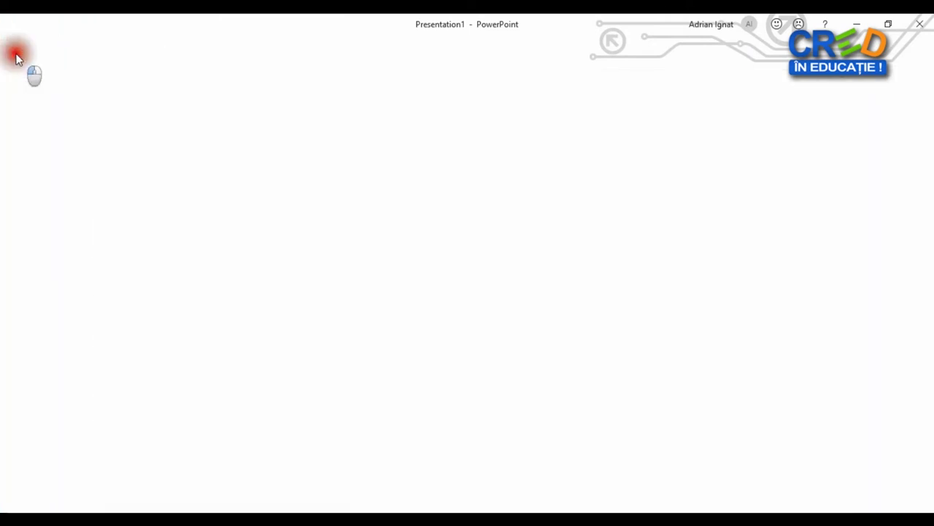
pyautogui.click(65, 49)
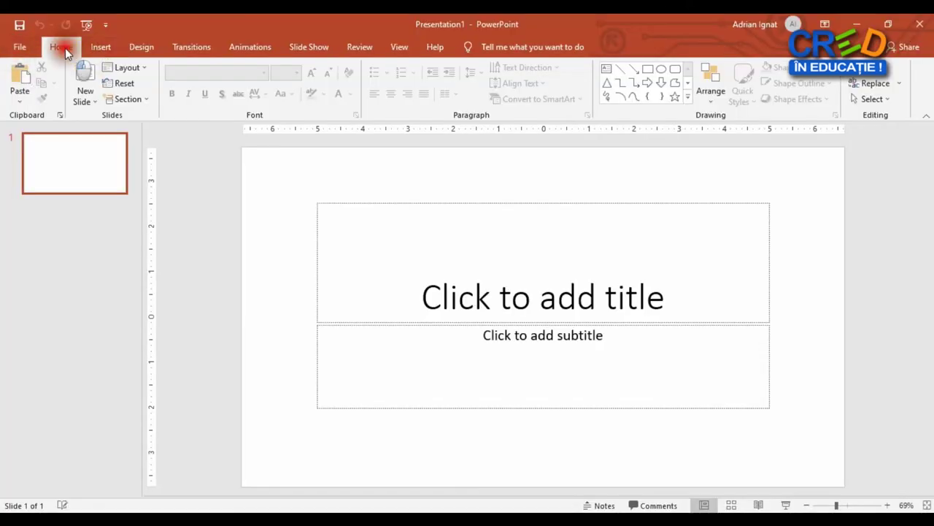
# Browse the Insert, Design, Transitions, Animations, Slide Show, Review, View and Help tabs, then select slide 1
pyautogui.click(98, 47)
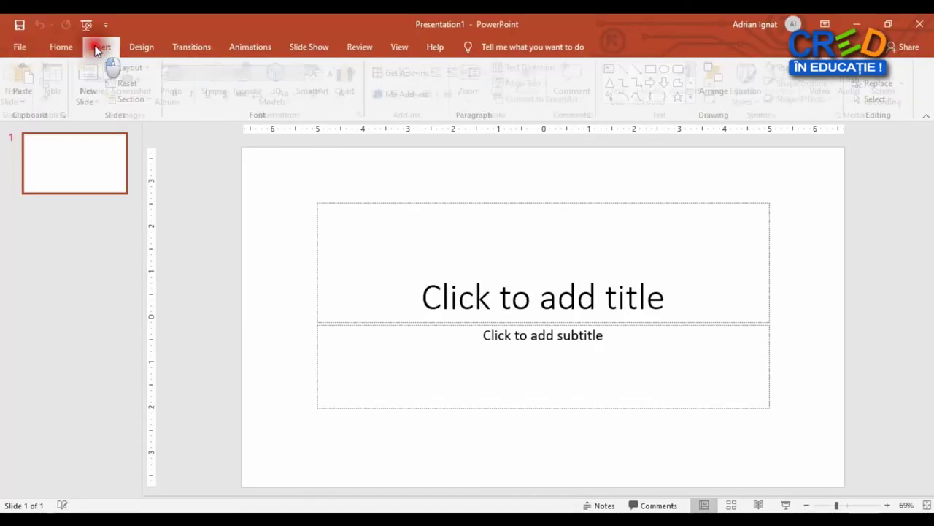
pyautogui.click(144, 47)
pyautogui.click(190, 48)
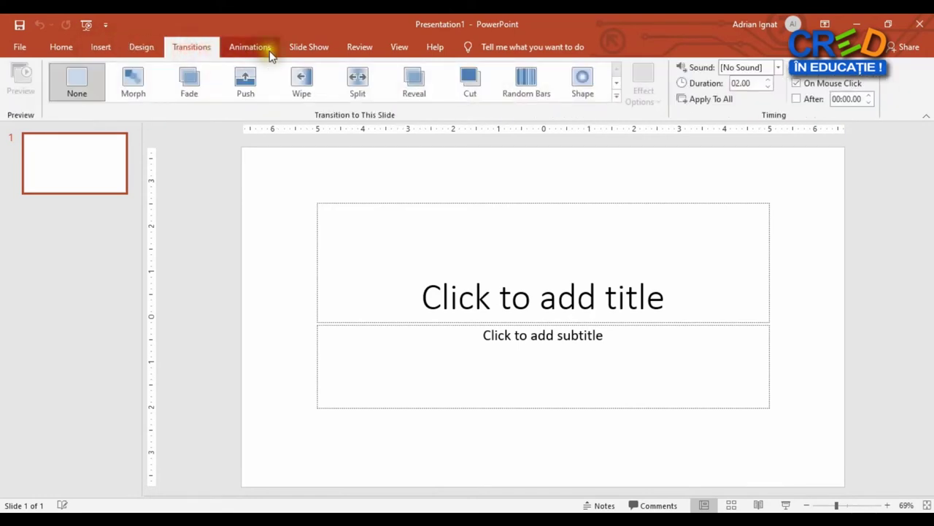
pyautogui.click(269, 55)
pyautogui.click(323, 49)
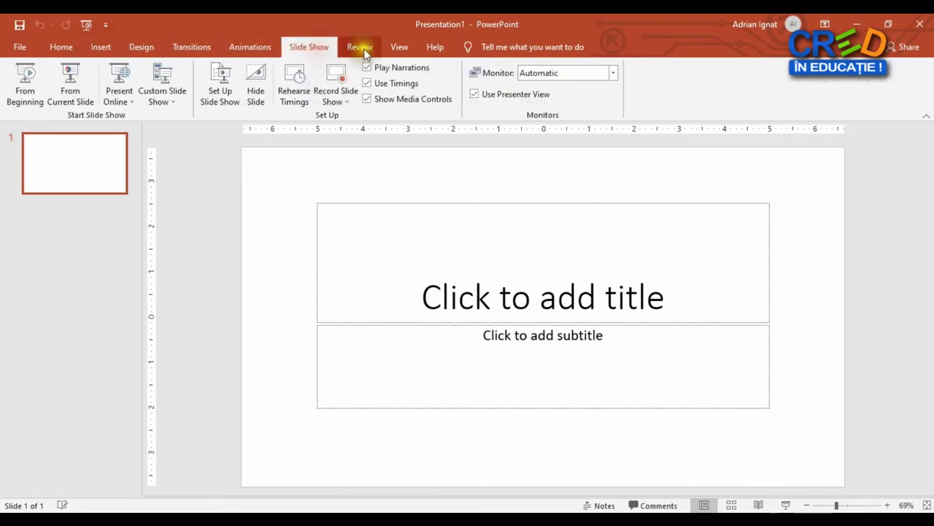
pyautogui.click(365, 48)
pyautogui.click(400, 48)
pyautogui.click(432, 47)
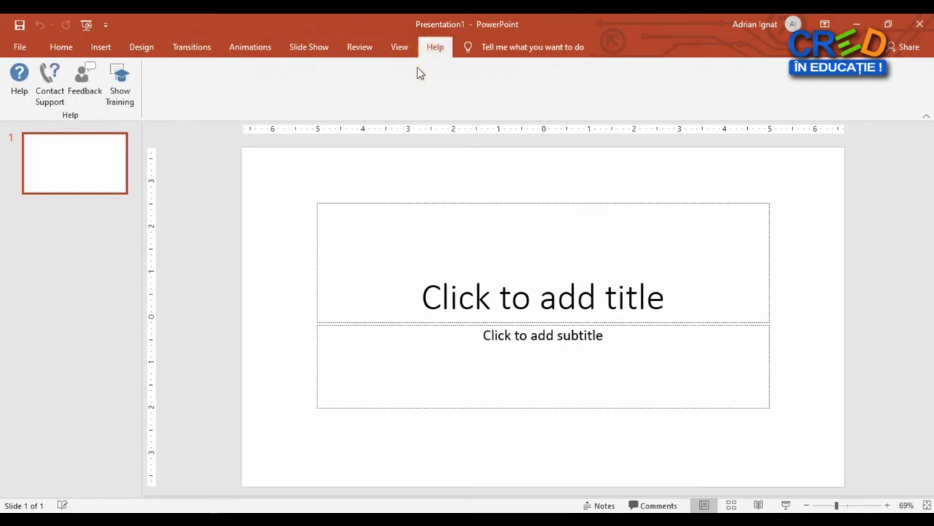
pyautogui.click(82, 159)
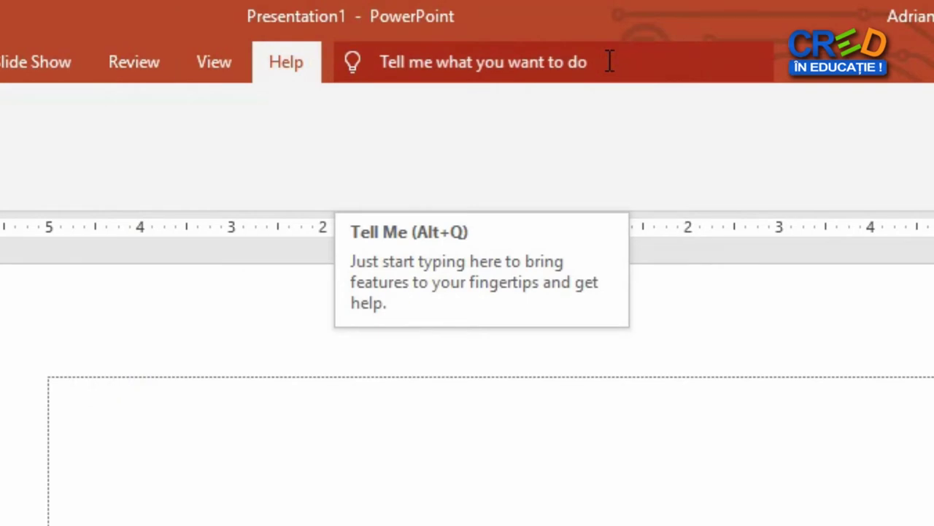
# Search 'insert icon' in the Tell Me box to open the Insert Icons library
pyautogui.click(590, 63)
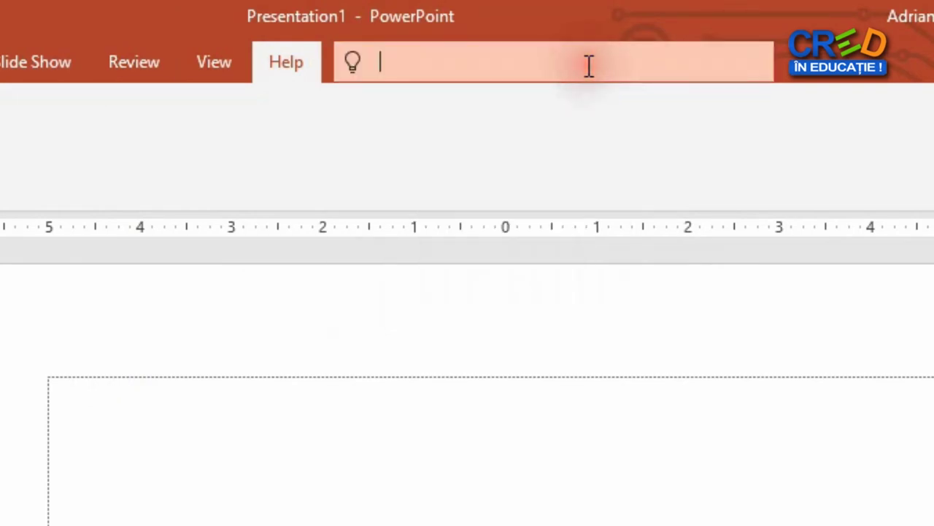
pyautogui.write('insert ic')
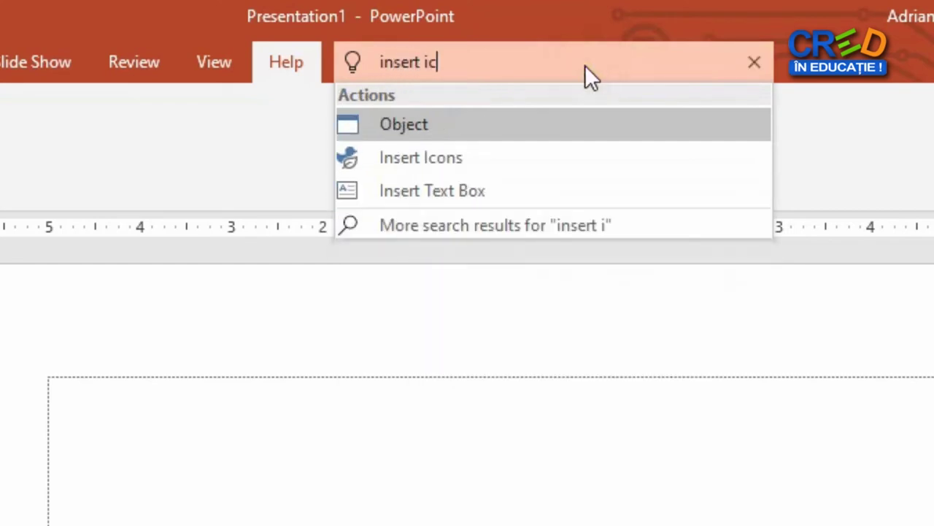
pyautogui.write('on')
pyautogui.press('Return')
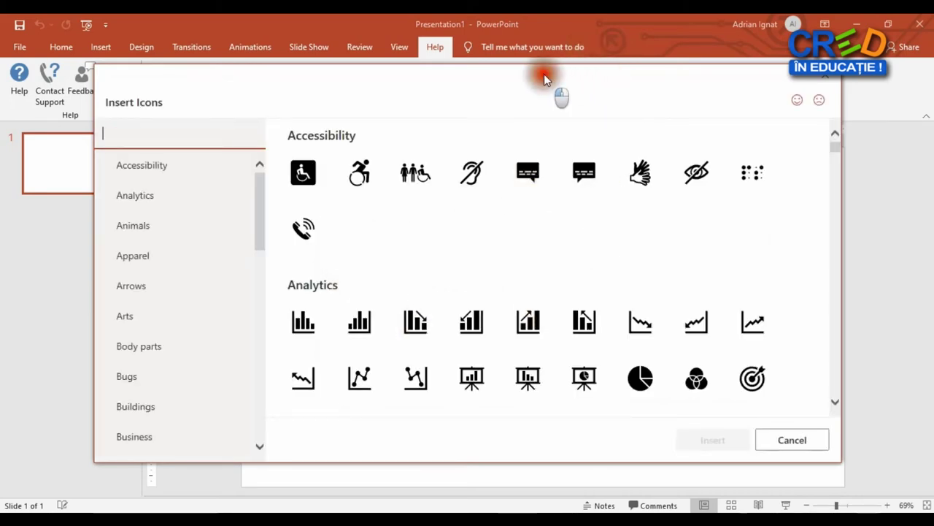
# Nudge the Insert Icons dialog slightly, then close it without inserting an icon
pyautogui.moveTo(546, 77); pyautogui.dragTo(554, 61)
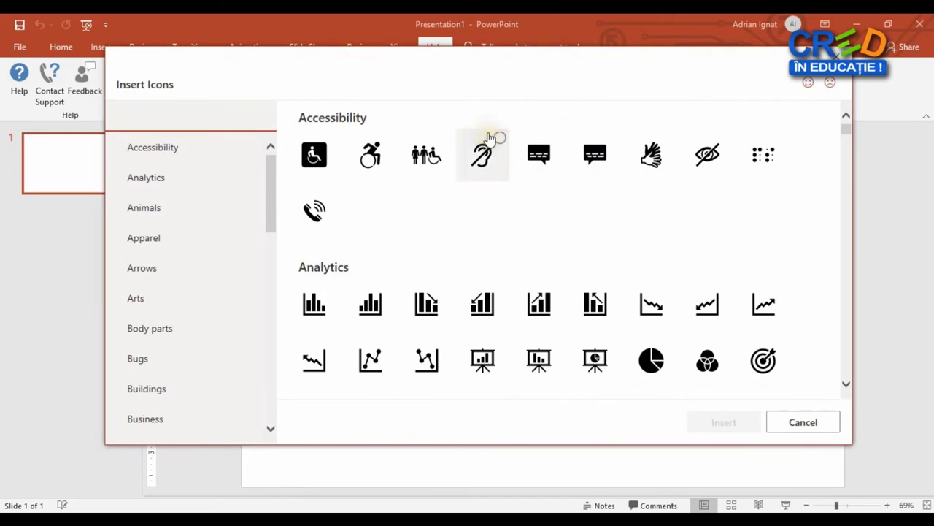
pyautogui.click(840, 55)
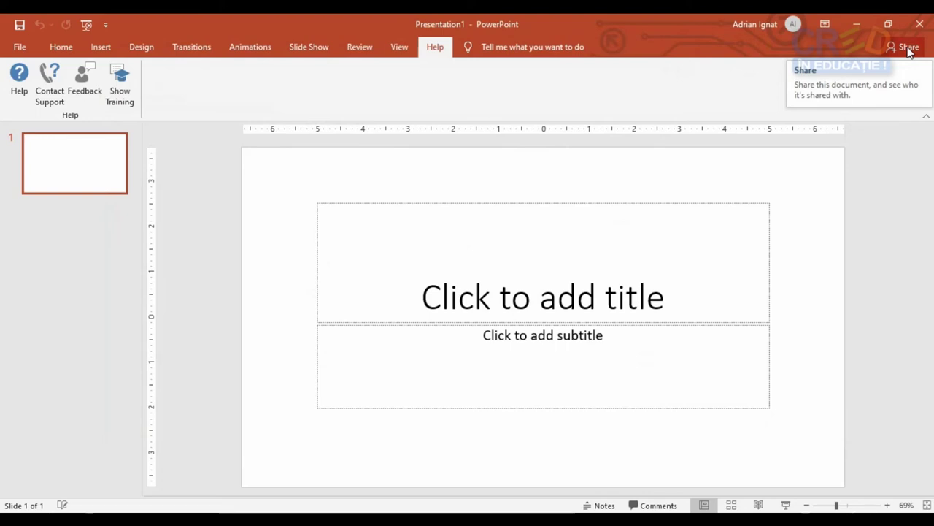
pyautogui.click(63, 50)
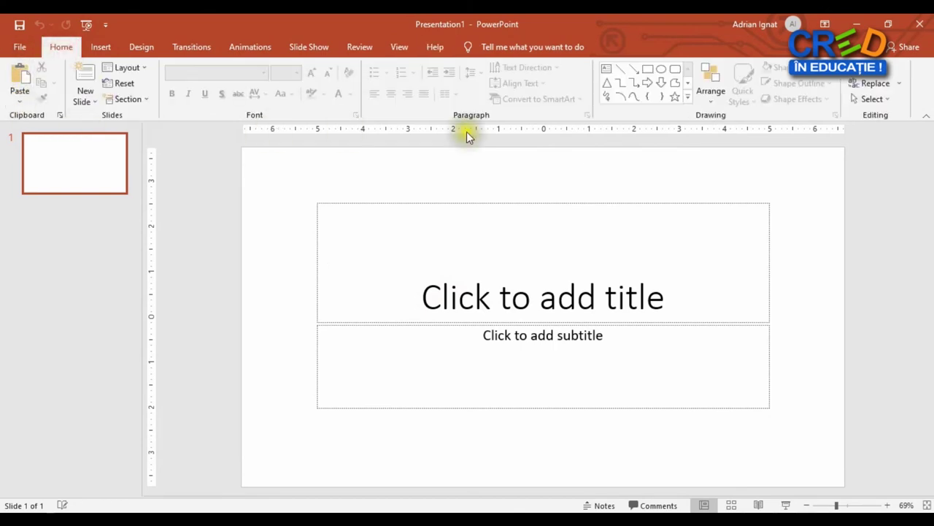
pyautogui.click(105, 48)
pyautogui.click(146, 48)
pyautogui.click(186, 49)
pyautogui.click(259, 46)
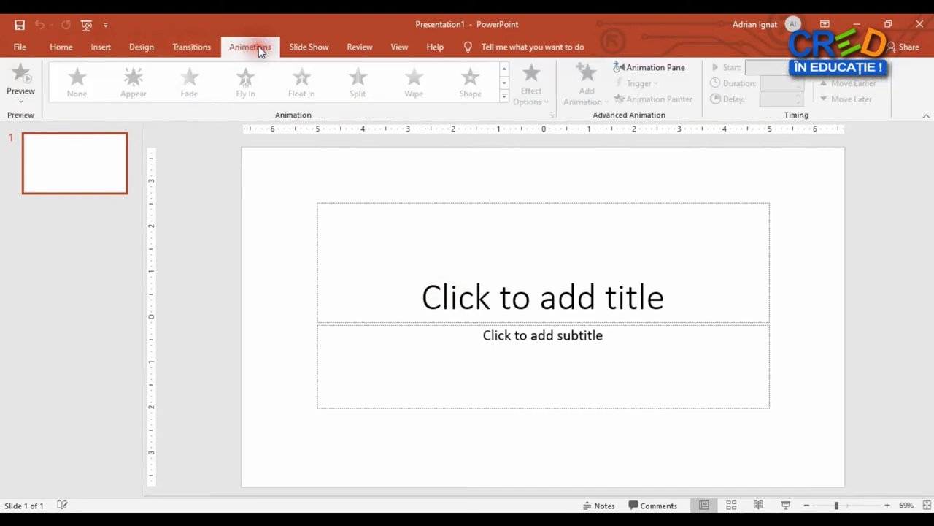
pyautogui.click(314, 49)
pyautogui.click(363, 48)
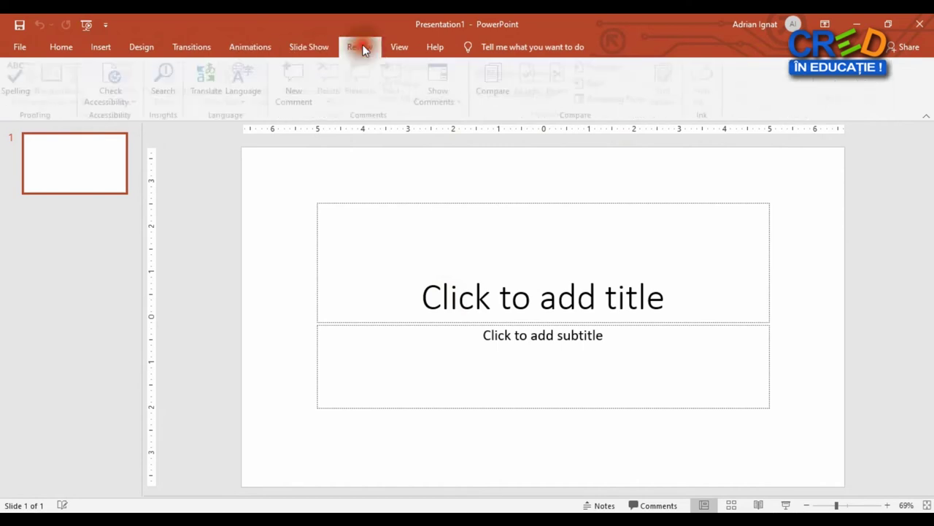
pyautogui.click(402, 51)
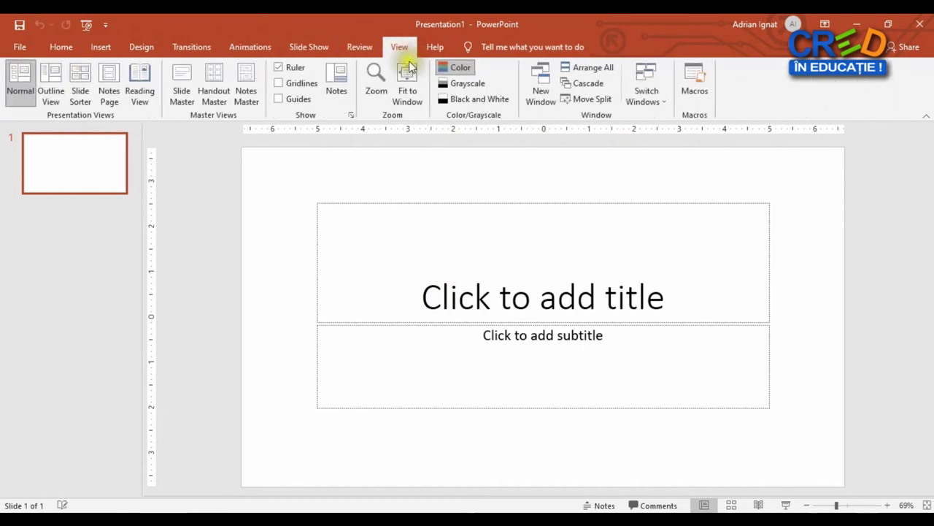
pyautogui.click(438, 48)
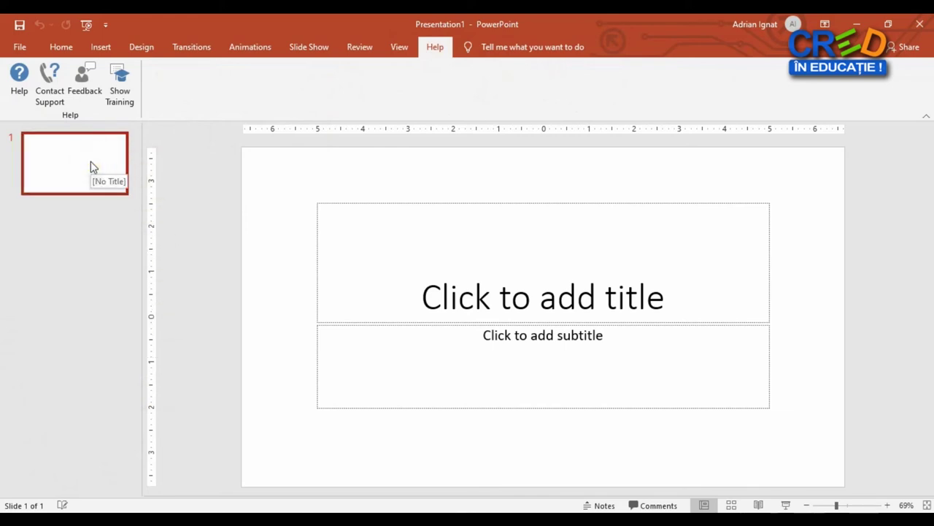
# Show the Notes pane beneath the blank title slide from the status bar
pyautogui.click(86, 265)
pyautogui.click(80, 275)
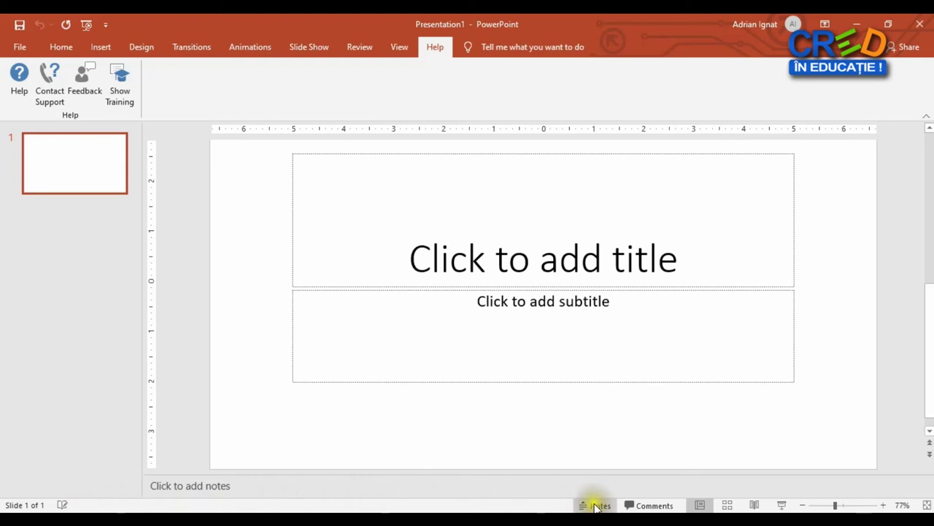
pyautogui.click(592, 505)
pyautogui.click(595, 505)
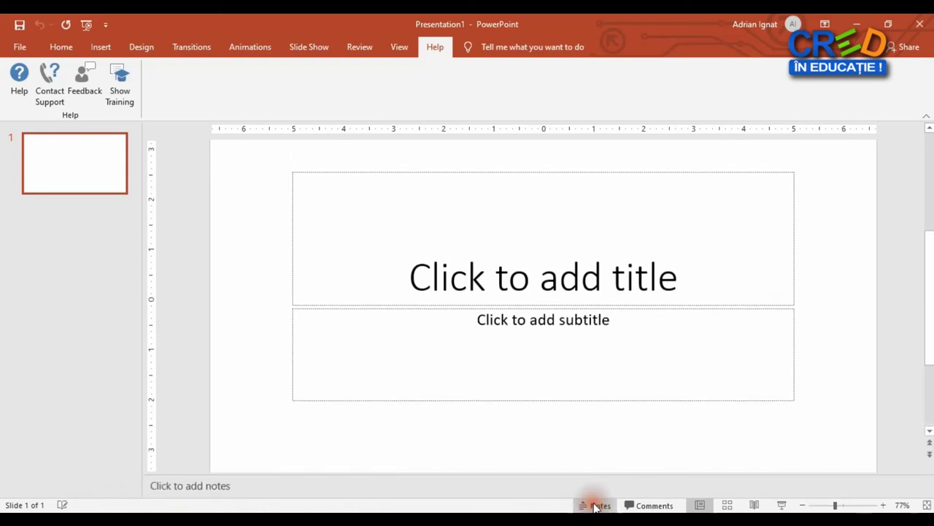
pyautogui.click(385, 480)
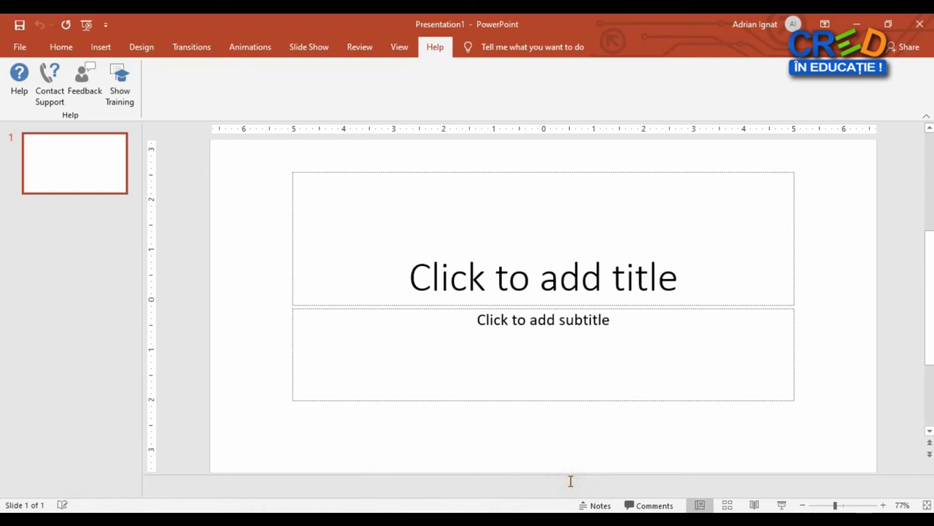
pyautogui.click(657, 505)
pyautogui.click(653, 506)
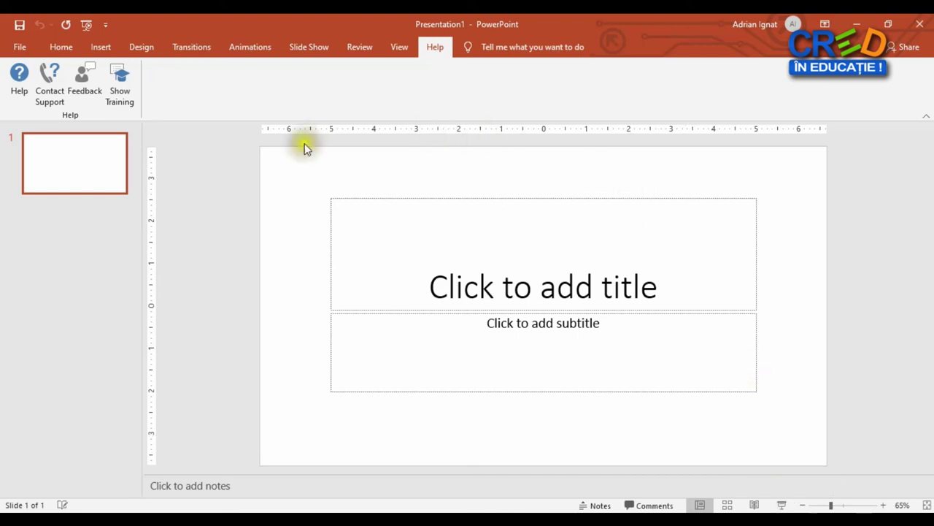
# Zoom the slide to 87%, then fit it back to the current window
pyautogui.moveTo(831, 504); pyautogui.dragTo(852, 505)
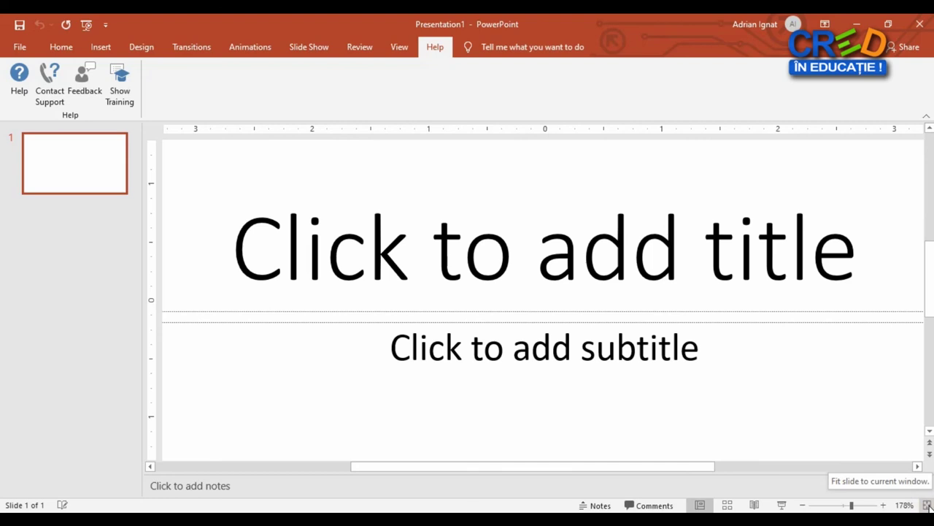
pyautogui.click(928, 505)
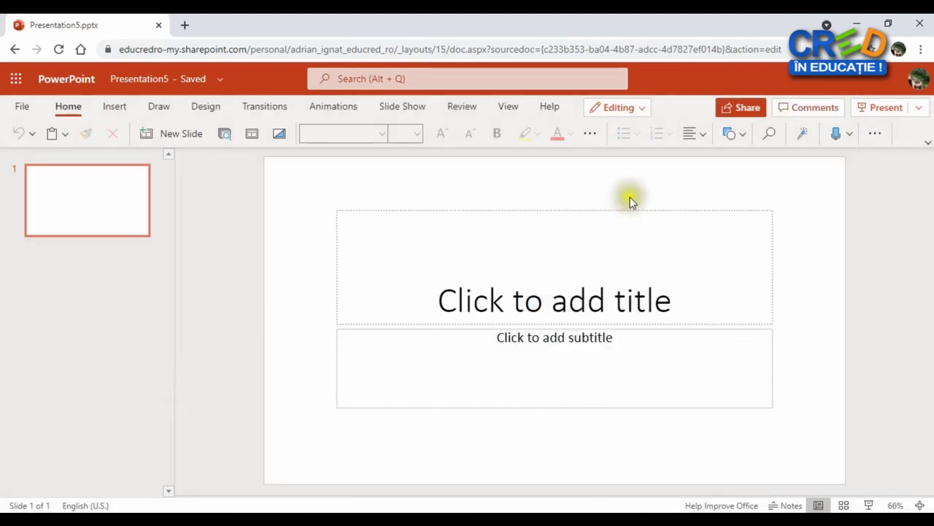
# Close the Designer pane and review the Editing, Viewing and Open in Desktop App modes, keeping Editing
pyautogui.click(653, 109)
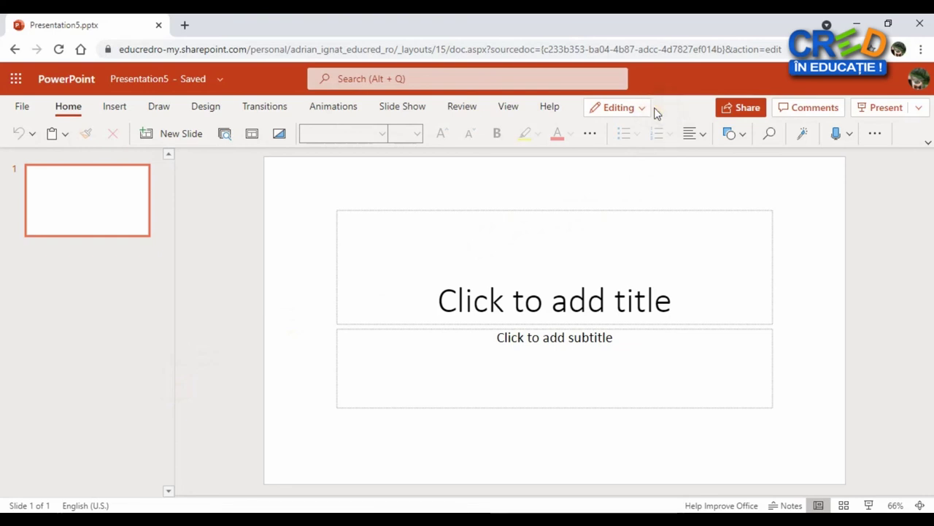
pyautogui.click(642, 108)
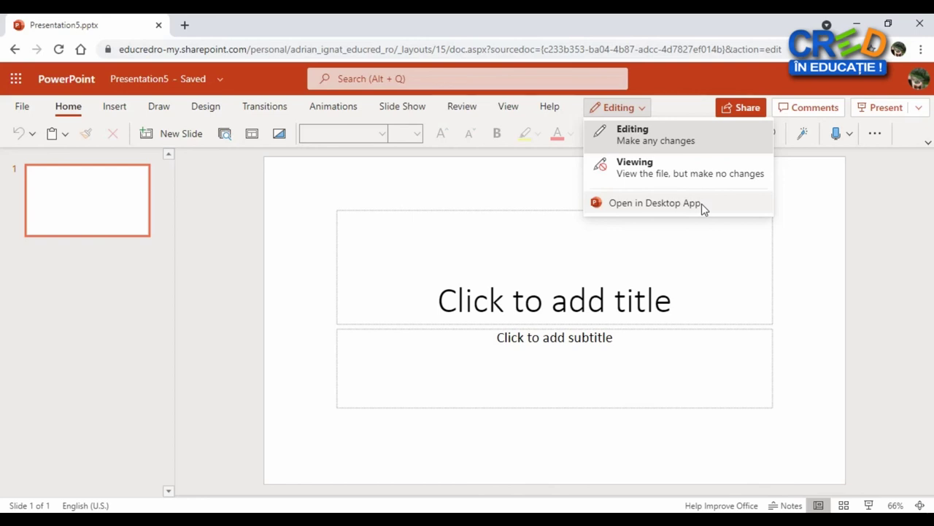
pyautogui.click(190, 339)
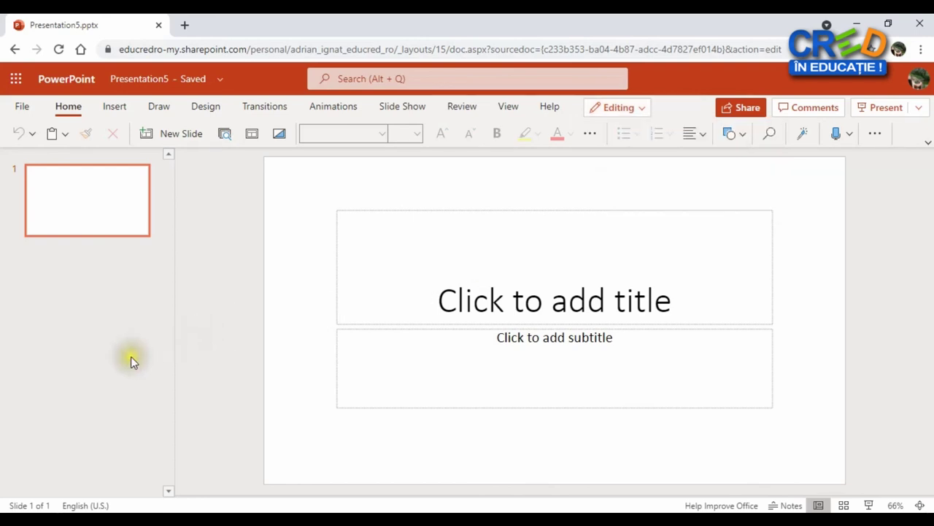